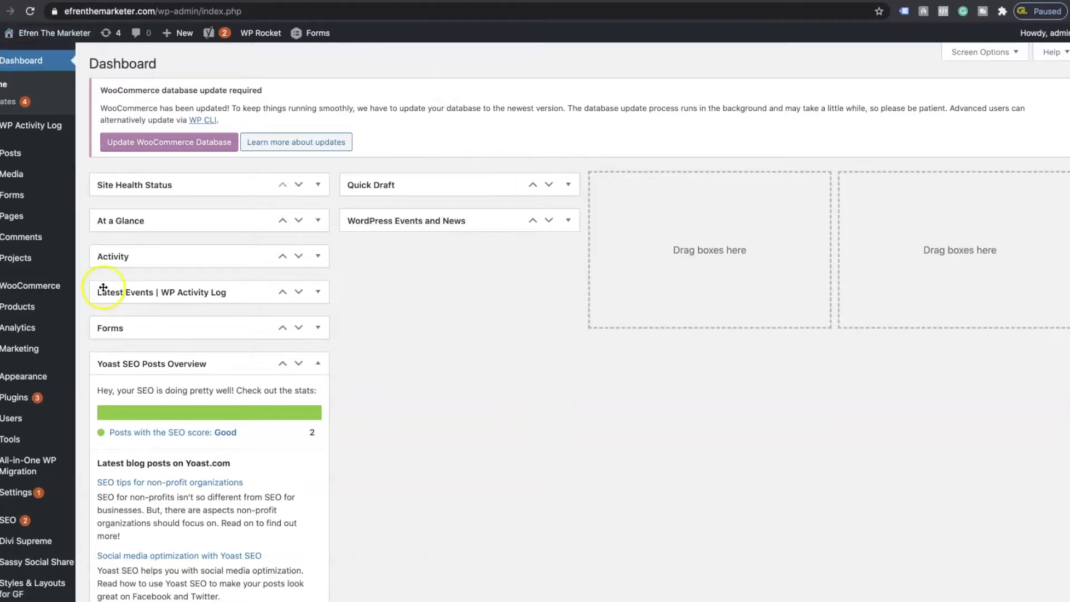
Create a new WooCommerce coupon with the code 25off
mouse_move(30, 289)
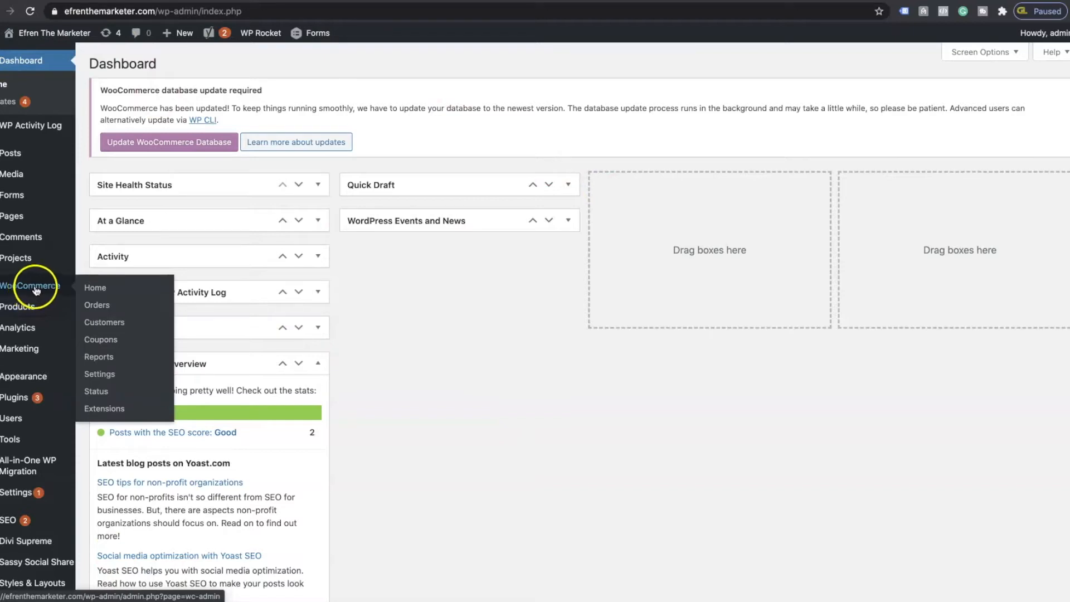
left_click(106, 343)
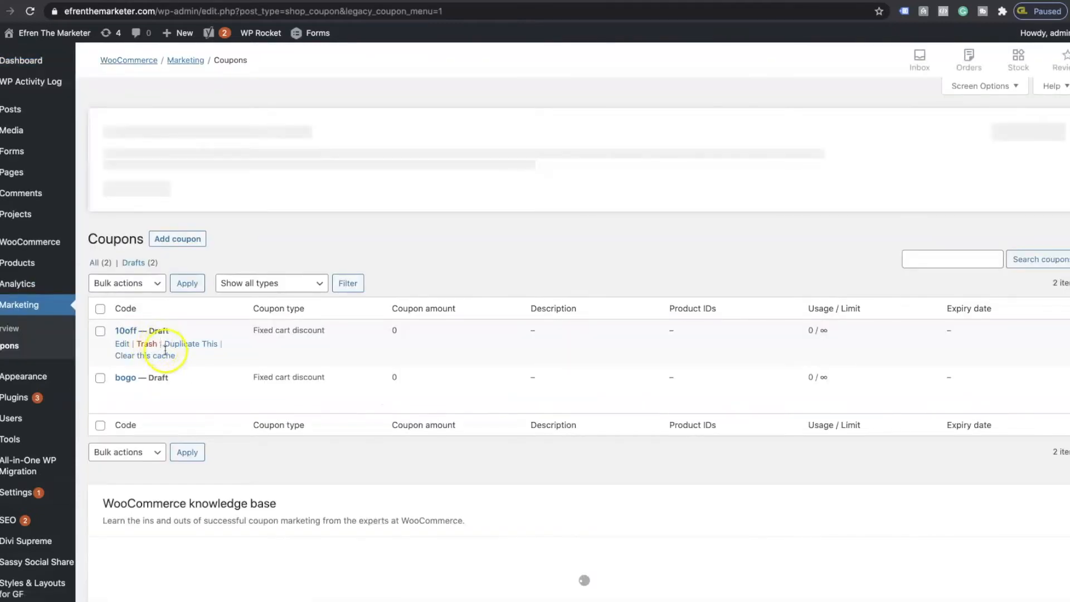
left_click(176, 244)
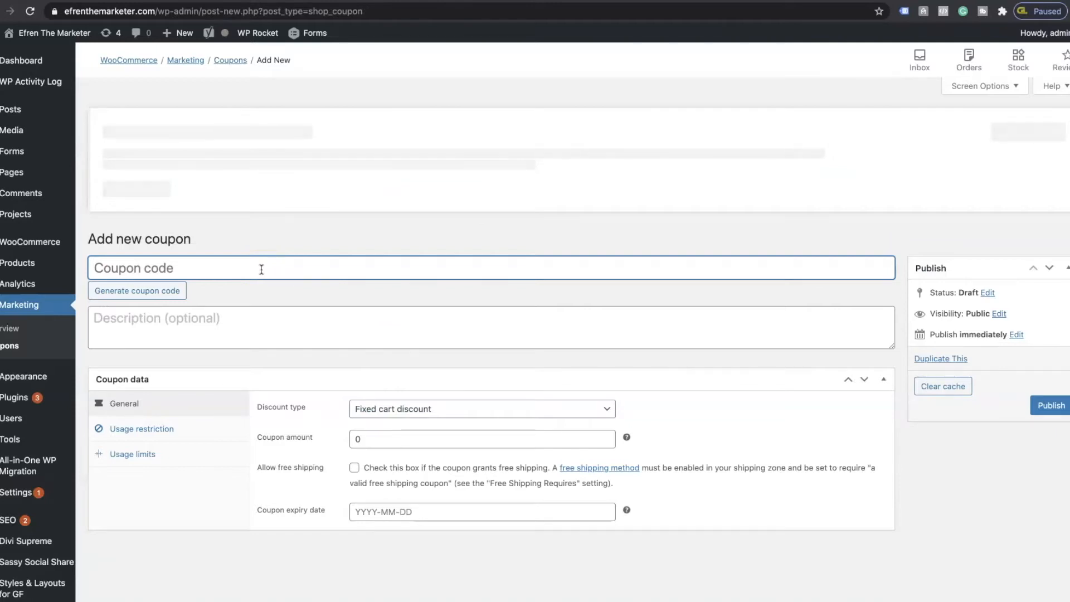
type("25off")
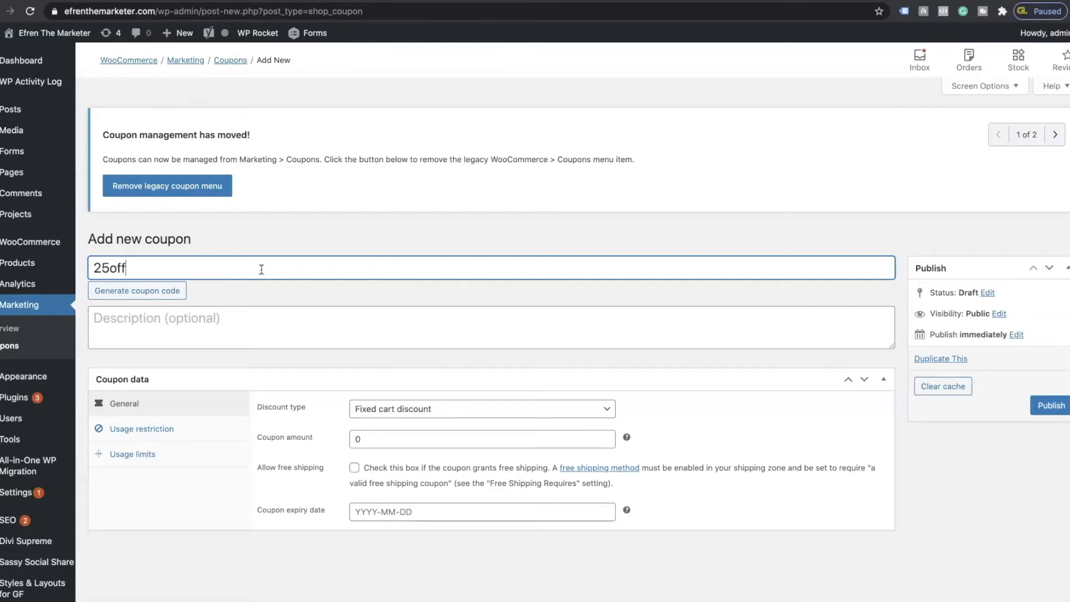
key("Left")
key("Left")
Enter the coupon description "This coupon code is for 25% OFF storewide."
left_click(240, 331)
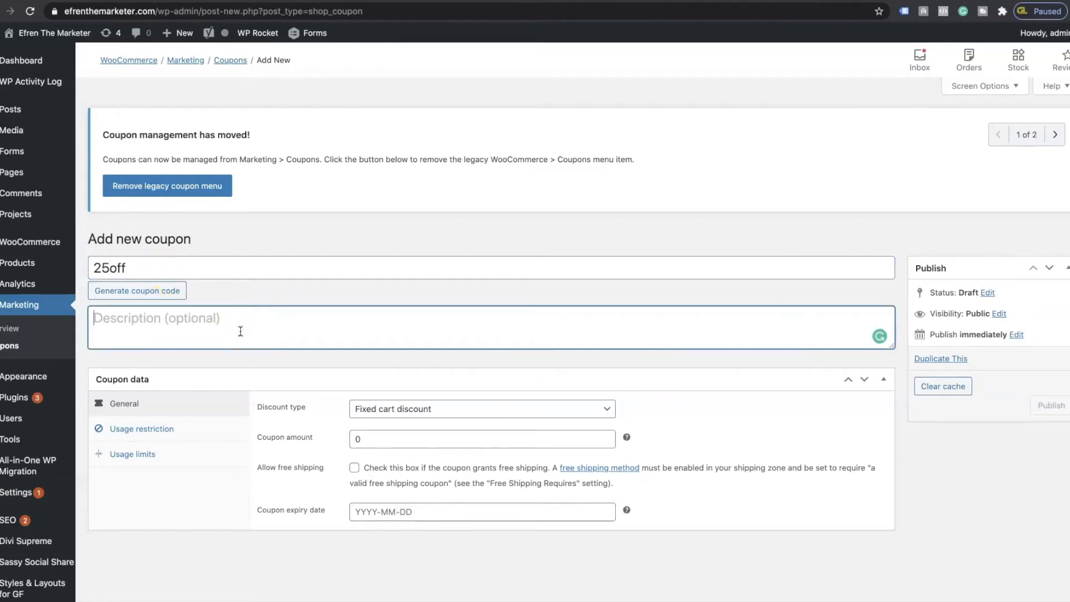
type("This ccupon code is for 25%")
left_click(137, 319)
left_click(149, 347)
left_click(260, 320)
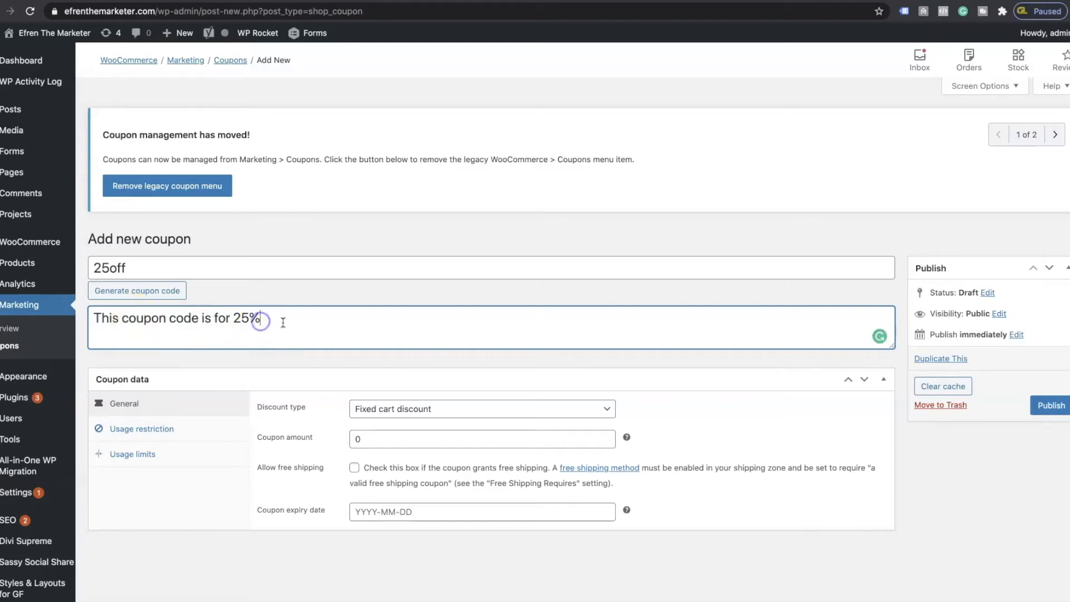
type("OFF store wide.")
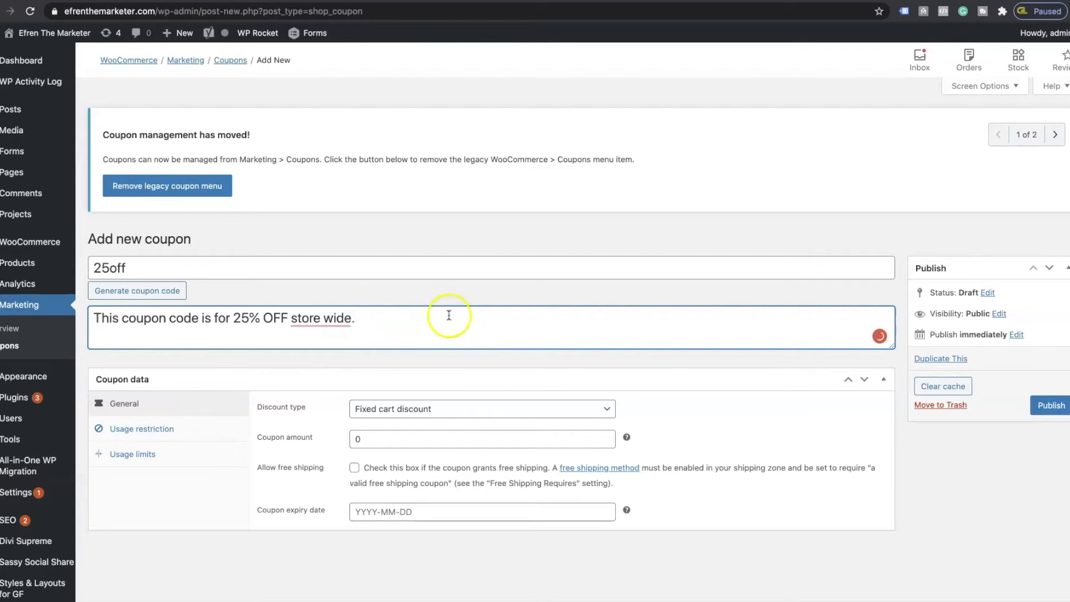
left_click(315, 319)
left_click(316, 354)
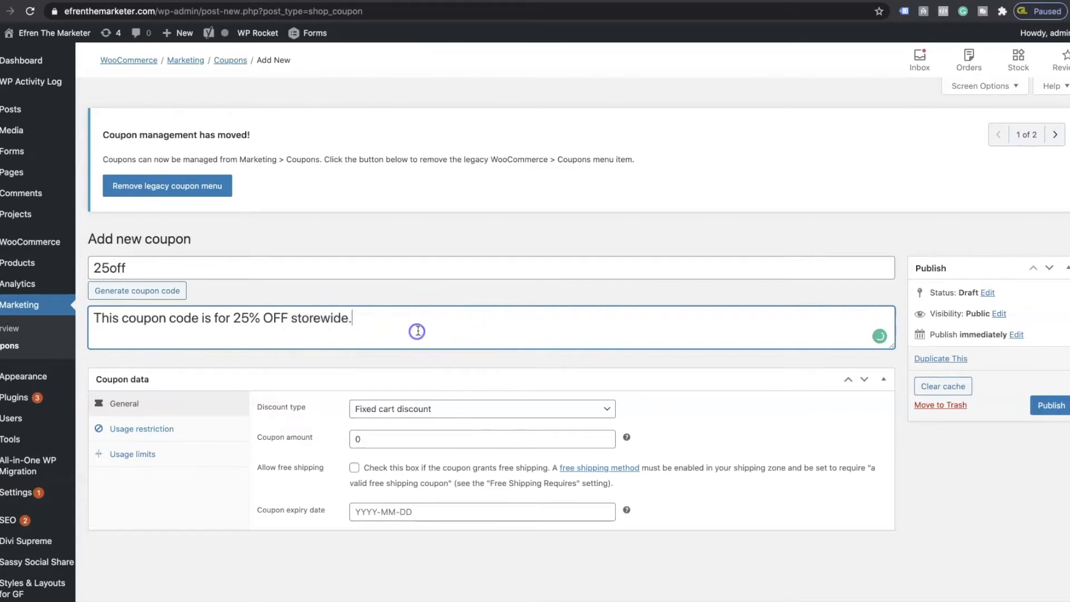
Set the coupon's discount type to Percentage discount with a coupon amount of 25
scroll(427, 332, "down", 1)
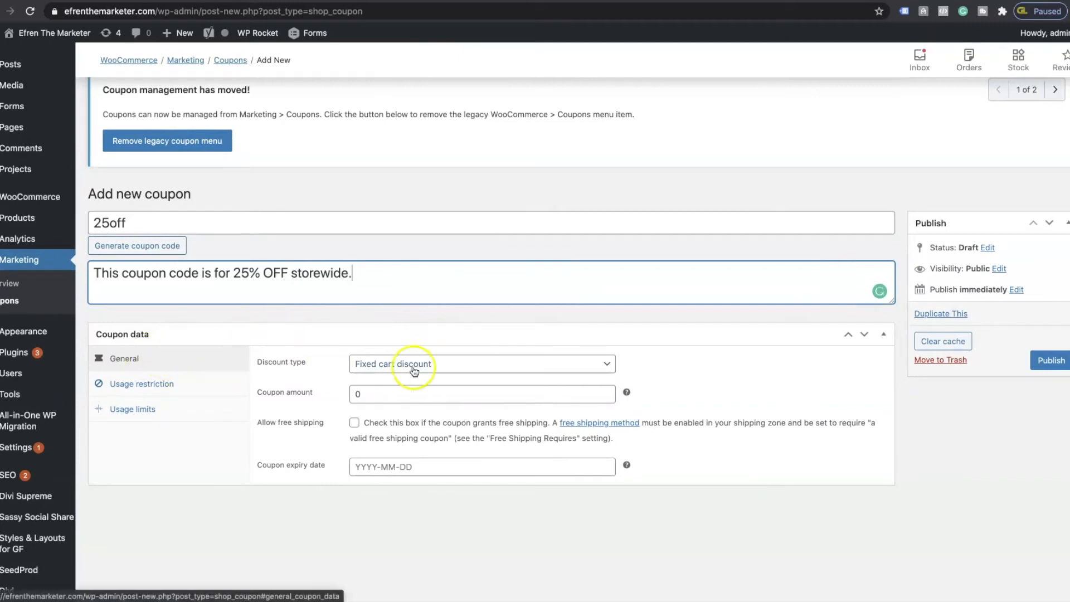
left_click(481, 368)
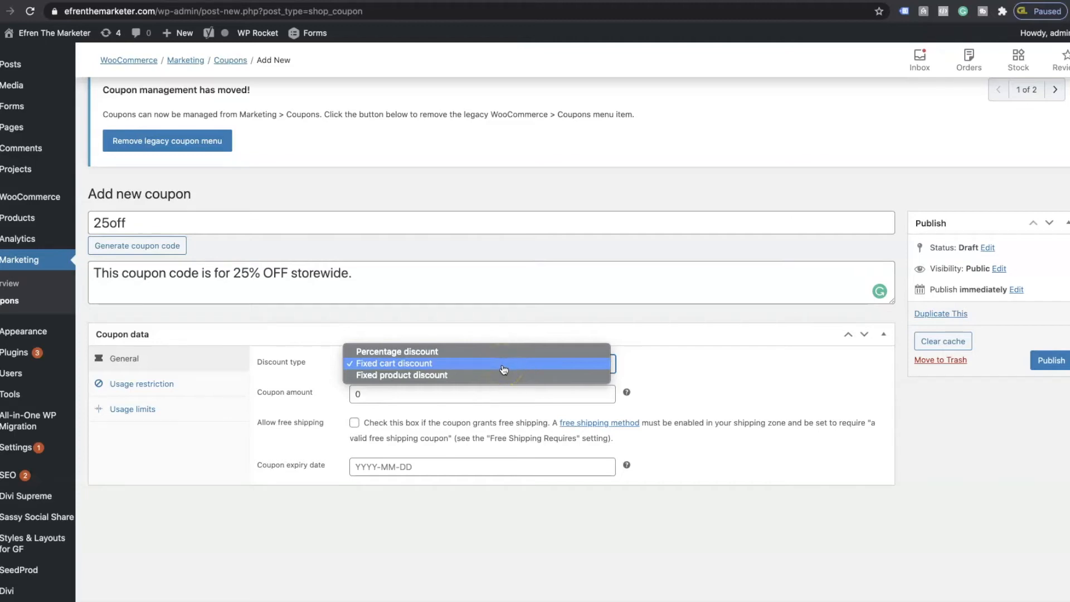
left_click(494, 352)
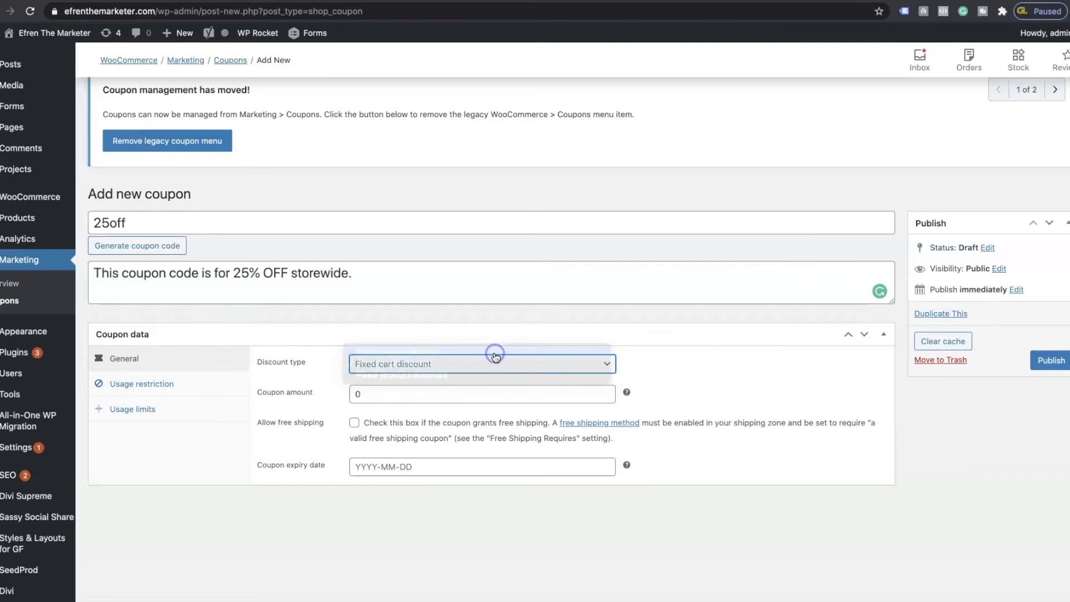
left_click_drag(375, 397, 321, 396)
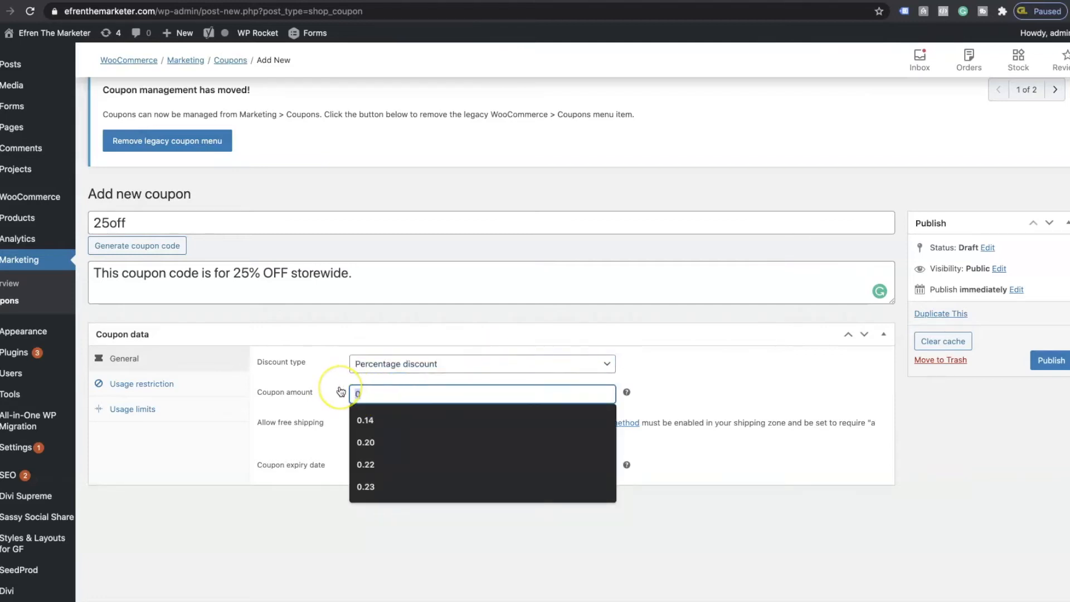
type("25")
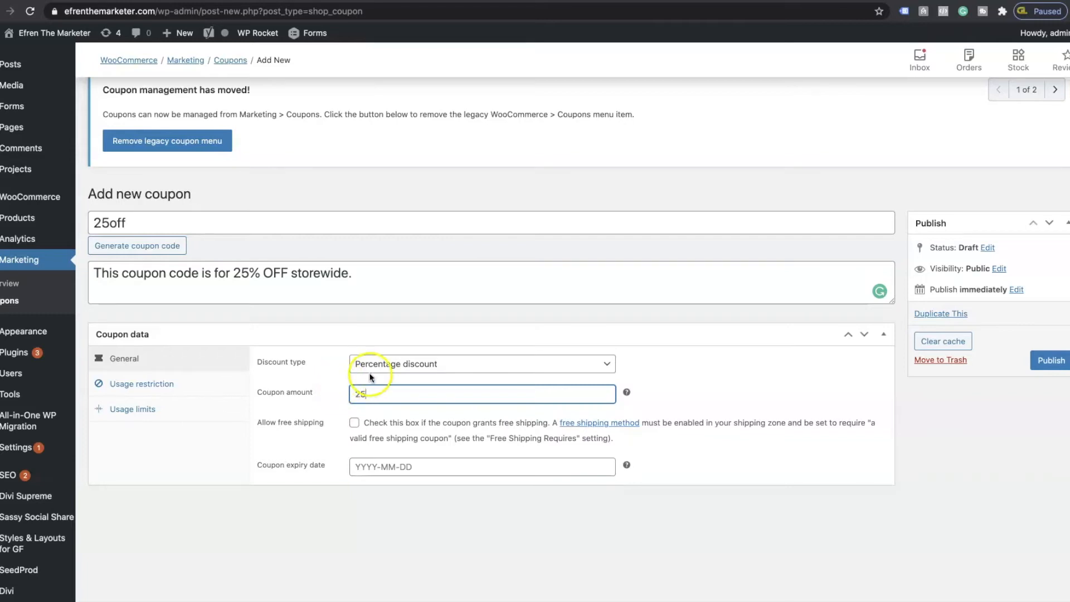
Allow free shipping for the coupon and set its expiry date to 2020-12-31
left_click(354, 425)
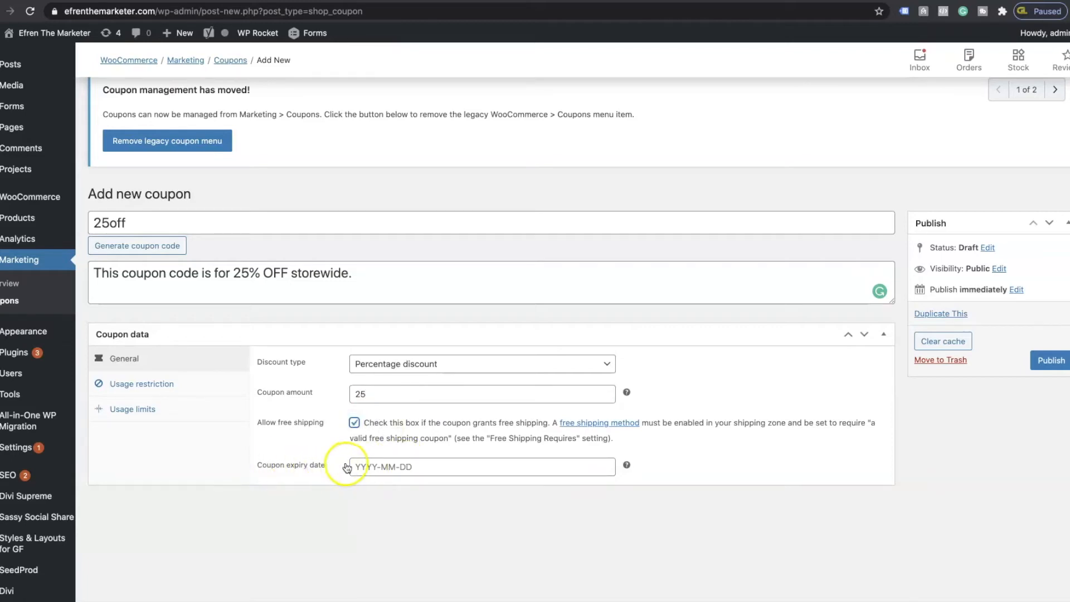
left_click(395, 470)
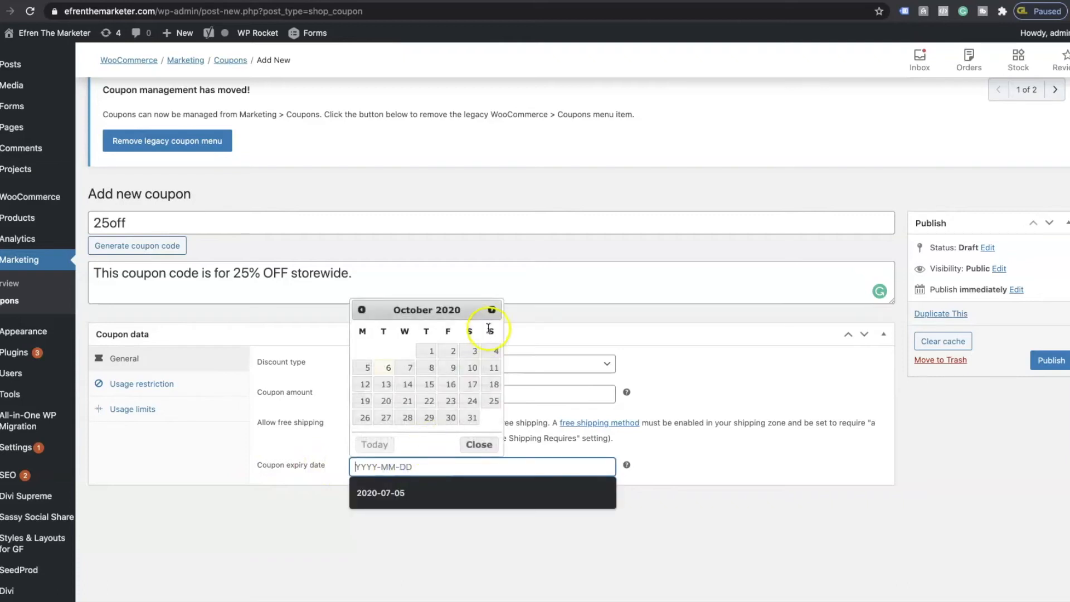
left_click(492, 310)
left_click(492, 310)
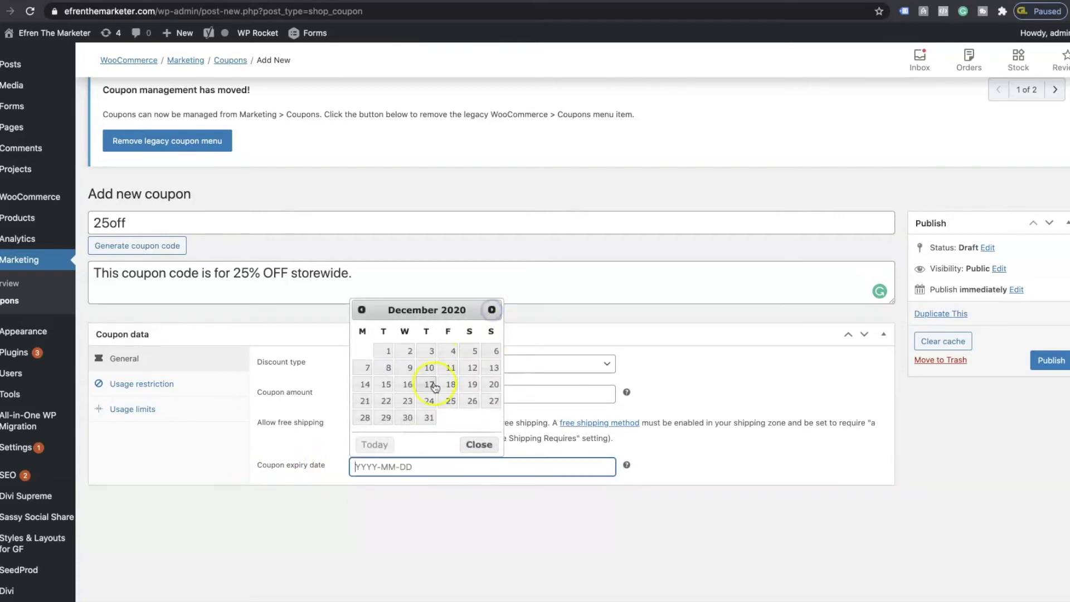
left_click(427, 418)
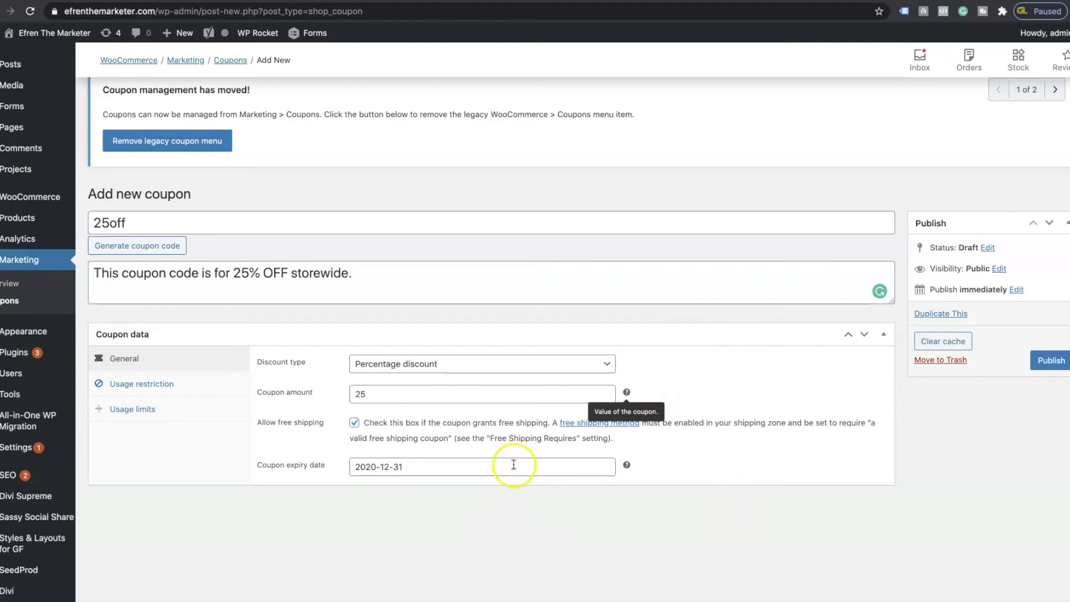
Set the minimum spend to 100.00 in the coupon's usage restrictions
left_click(149, 387)
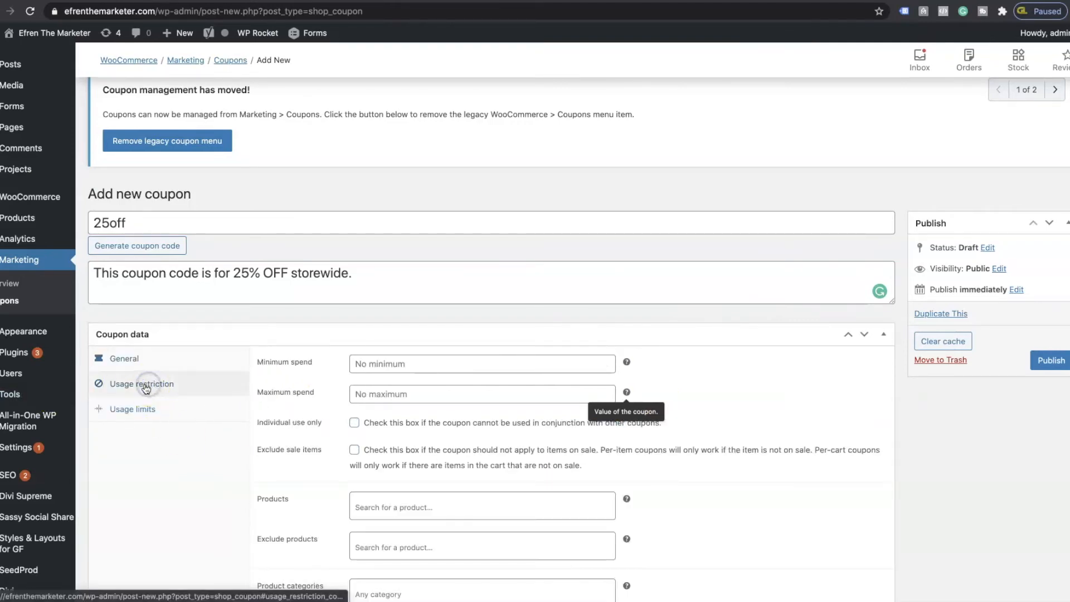
left_click(412, 370)
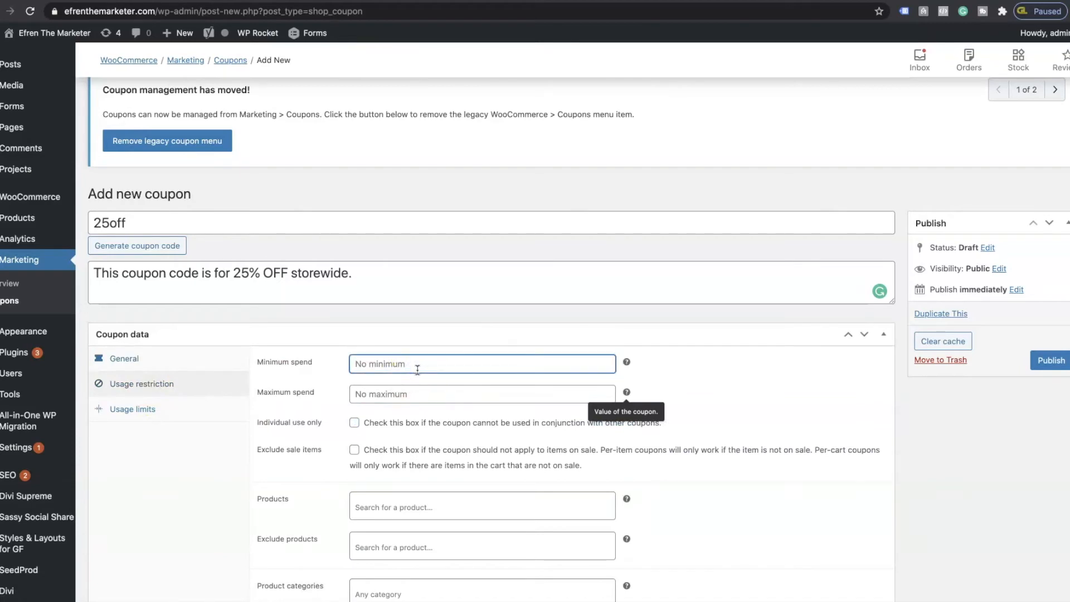
type("1000")
key("BackSpace")
left_click(132, 223)
left_click(382, 364)
type(".00")
Set the coupon's maximum spend to 5000
left_click(267, 392)
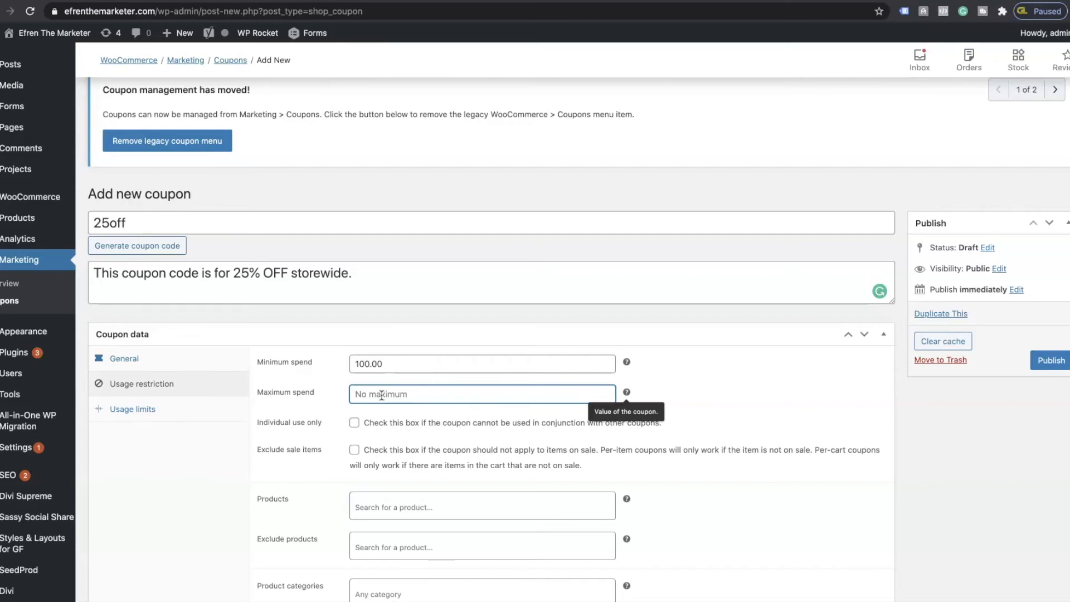
type("5,000")
key("BackSpace")
key("BackSpace")
key("BackSpace")
key("BackSpace")
type("000")
key("BackSpace")
type("0")
left_click(488, 428)
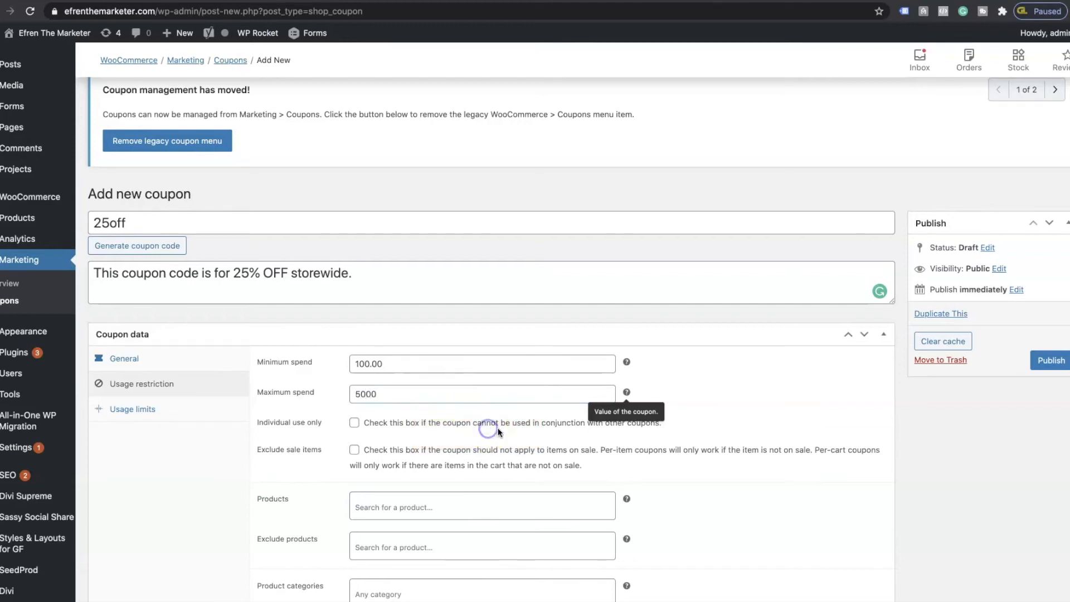
Restrict the coupon to individual use only and exclude sale items from it
left_click(353, 428)
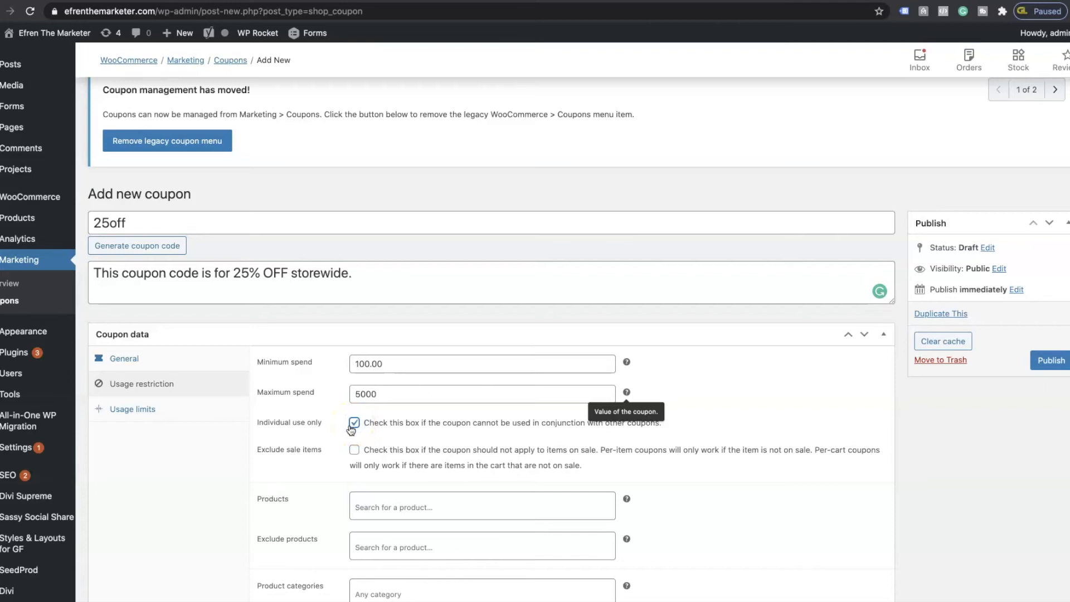
triple_click(412, 422)
left_click_drag(384, 422, 433, 445)
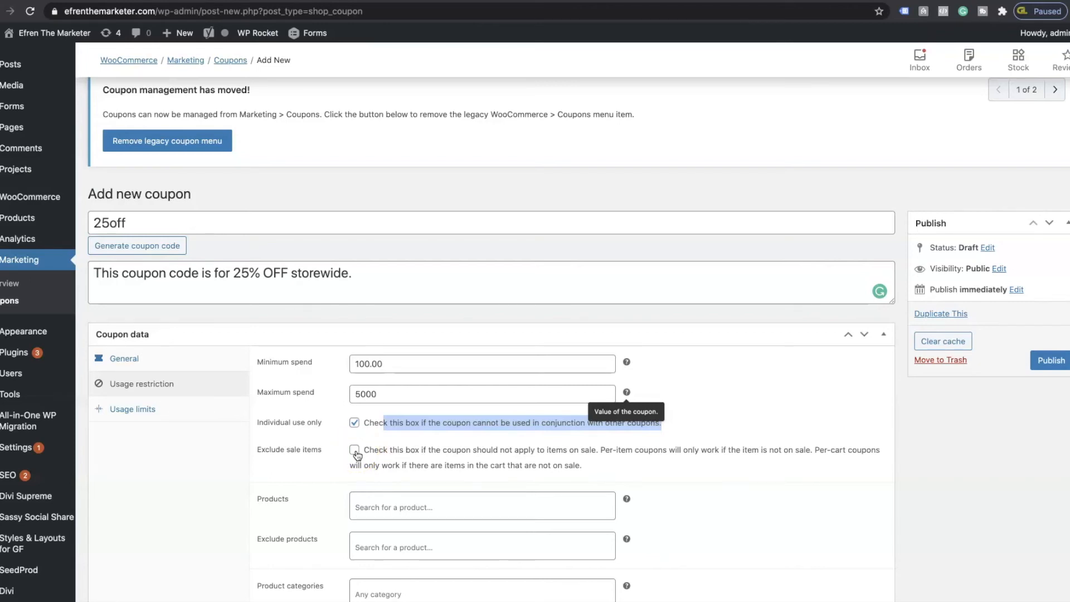
left_click(354, 450)
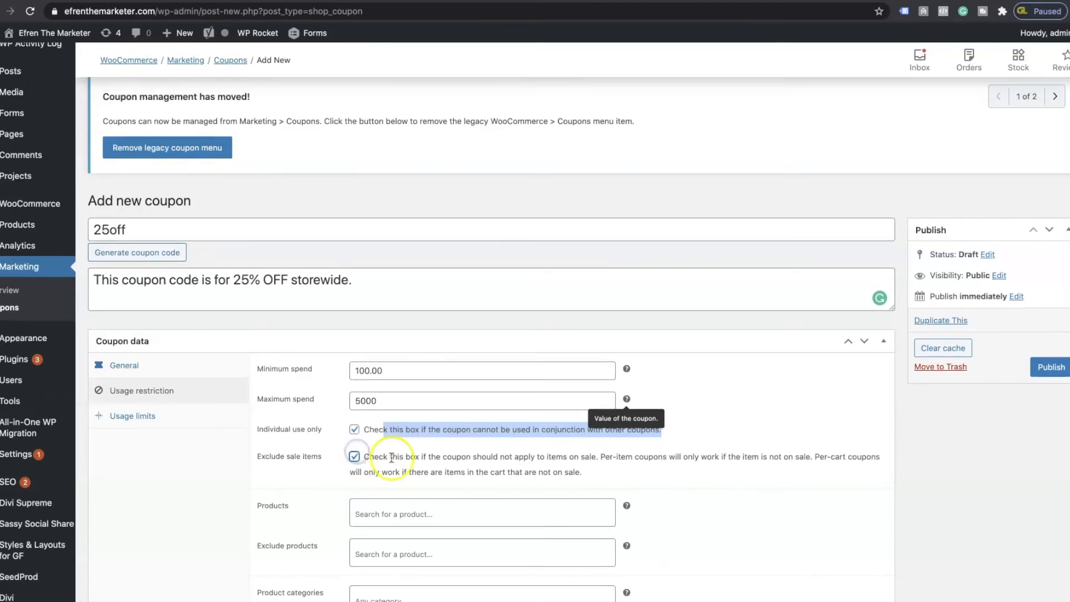
Examine the coupon's restriction options for products, excluded products, categories and allowed emails
scroll(401, 452, "down", 3)
left_click(270, 395)
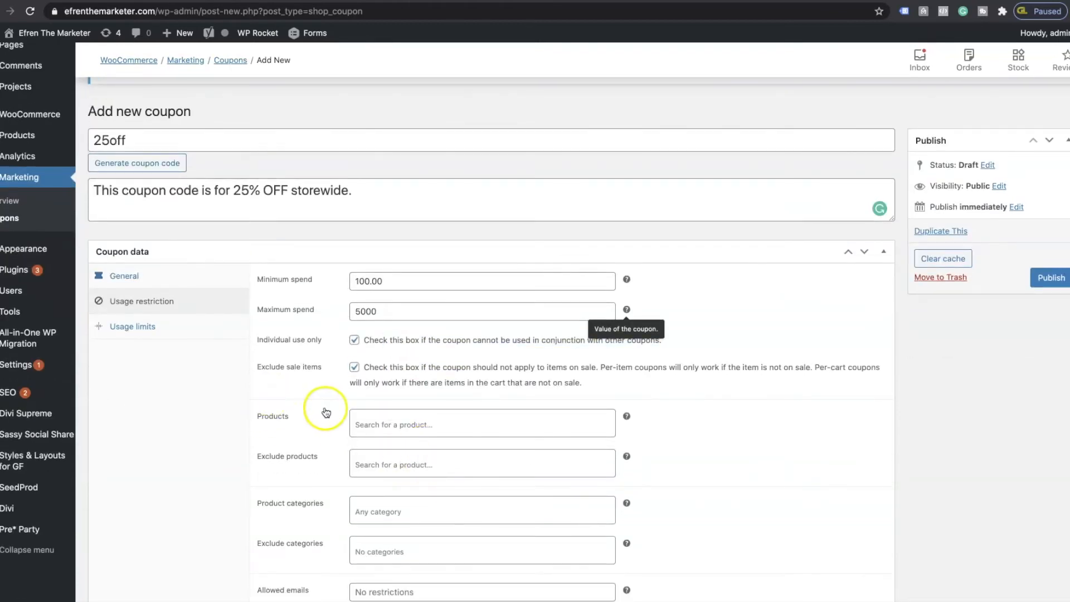
left_click(418, 466)
left_click(275, 416)
left_click(416, 426)
left_click(280, 413)
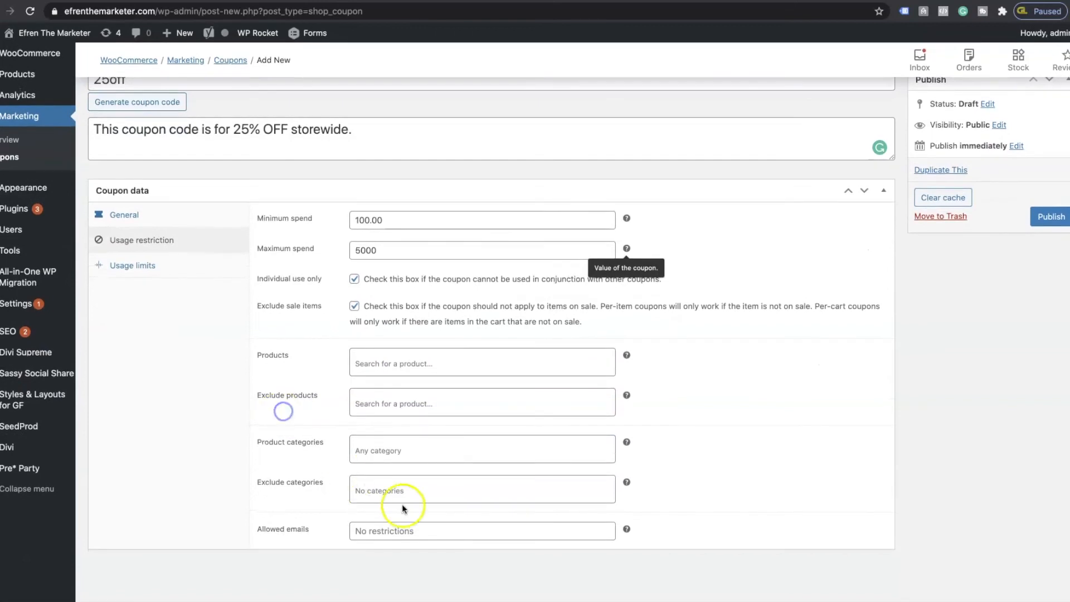
left_click(444, 532)
left_click(678, 508)
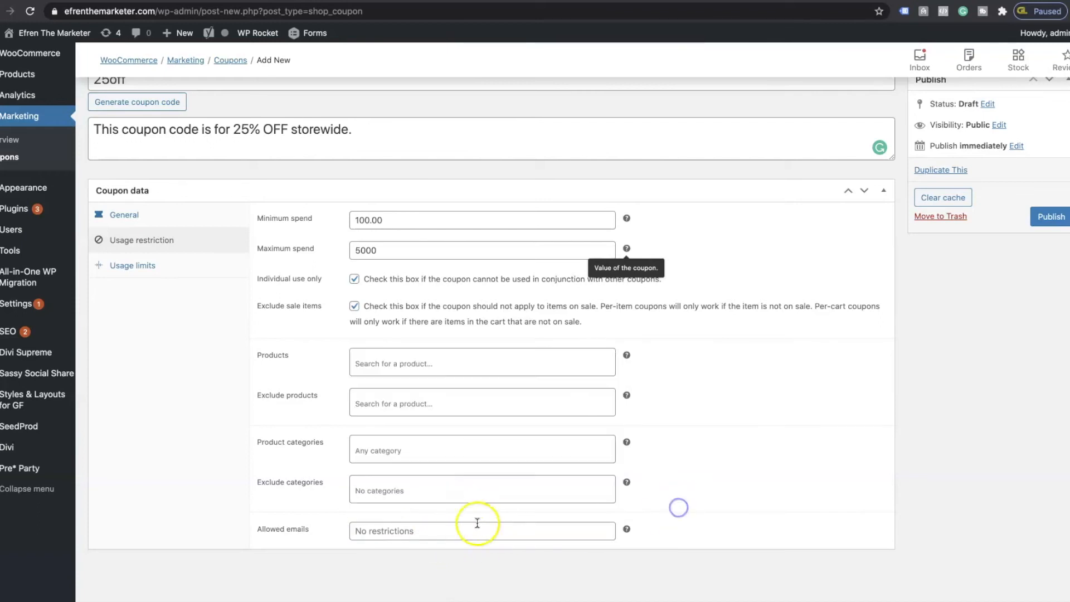
left_click(447, 532)
left_click(258, 508)
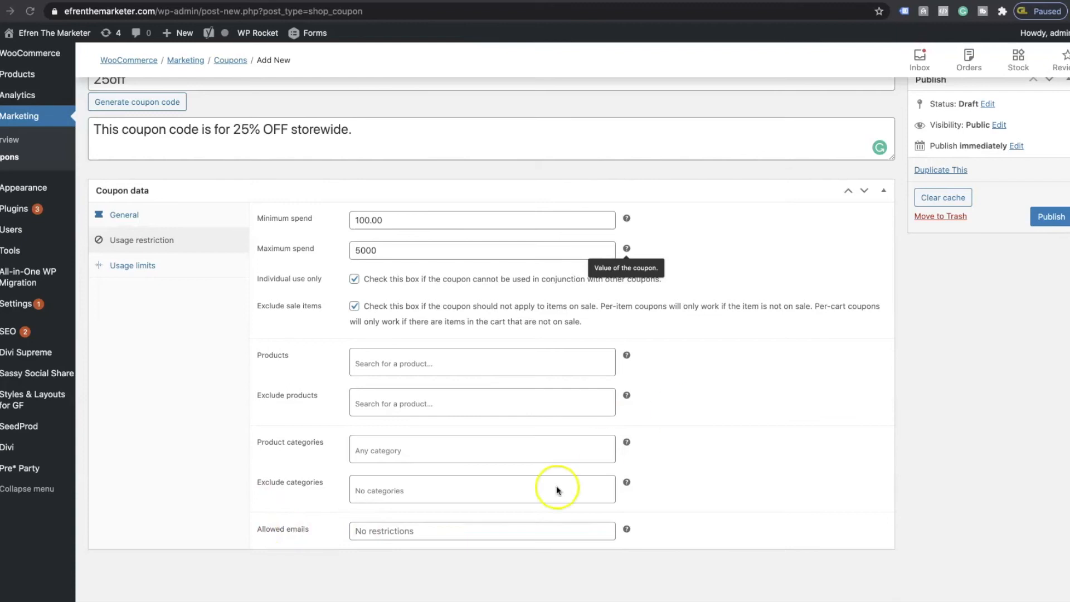
Set both the usage limit per coupon and the usage limit per user to 2
left_click(143, 269)
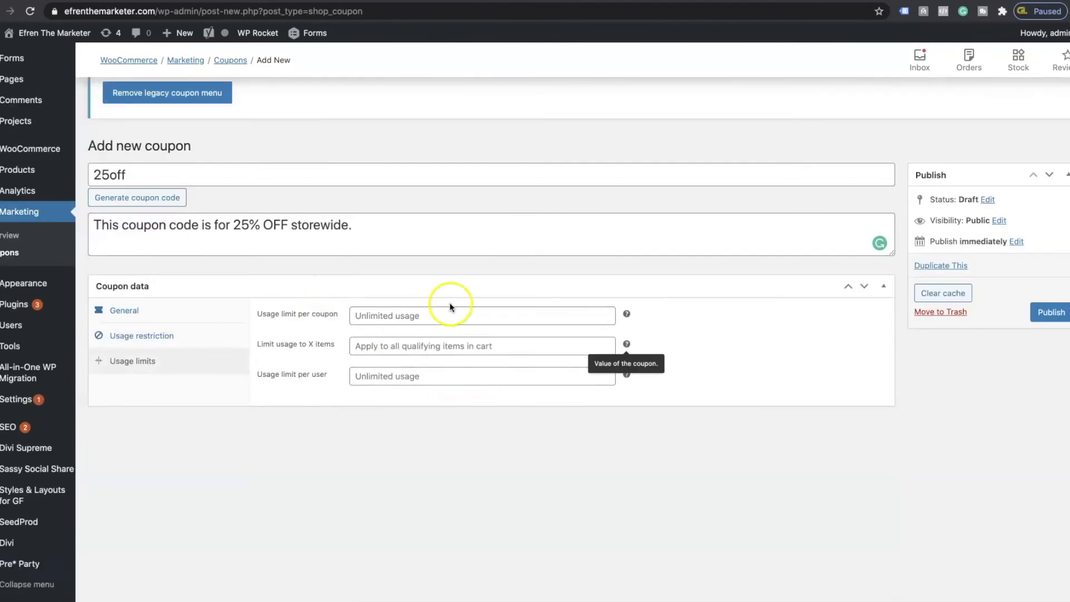
left_click(429, 314)
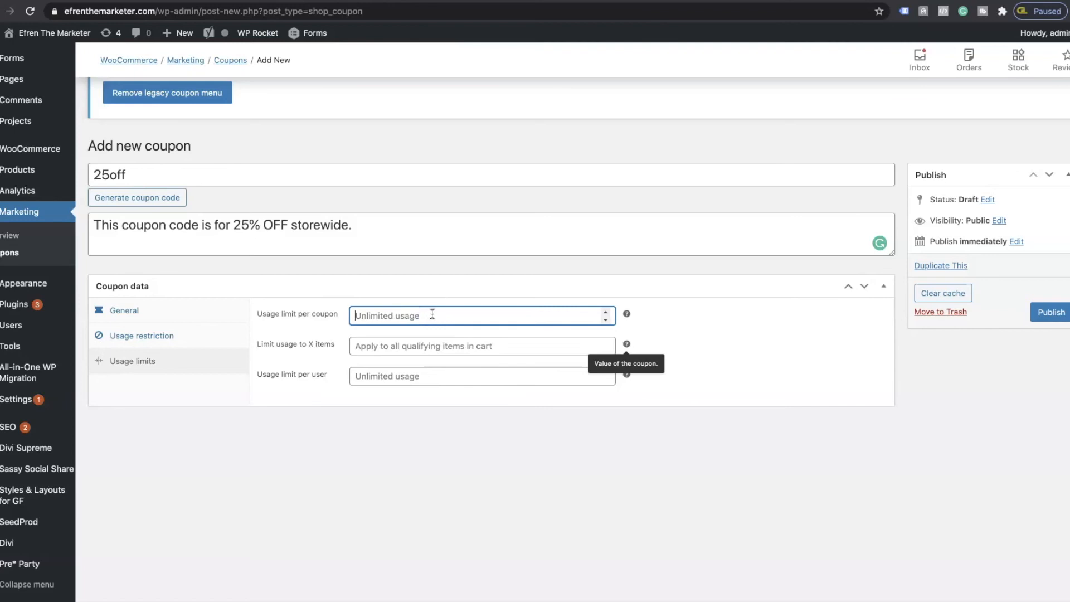
type("2")
left_click(389, 346)
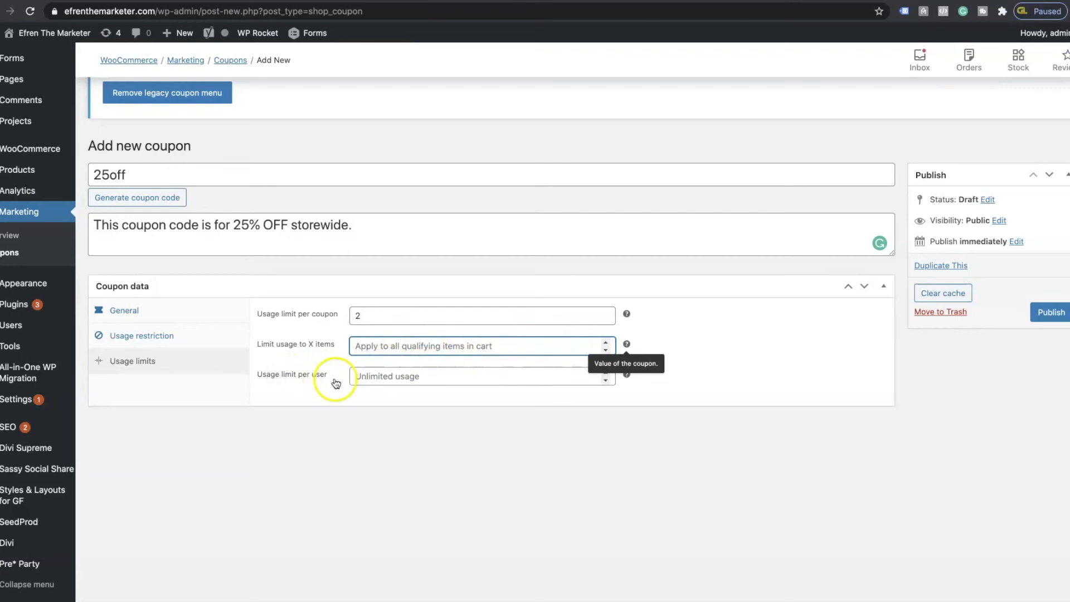
left_click(420, 379)
type("2")
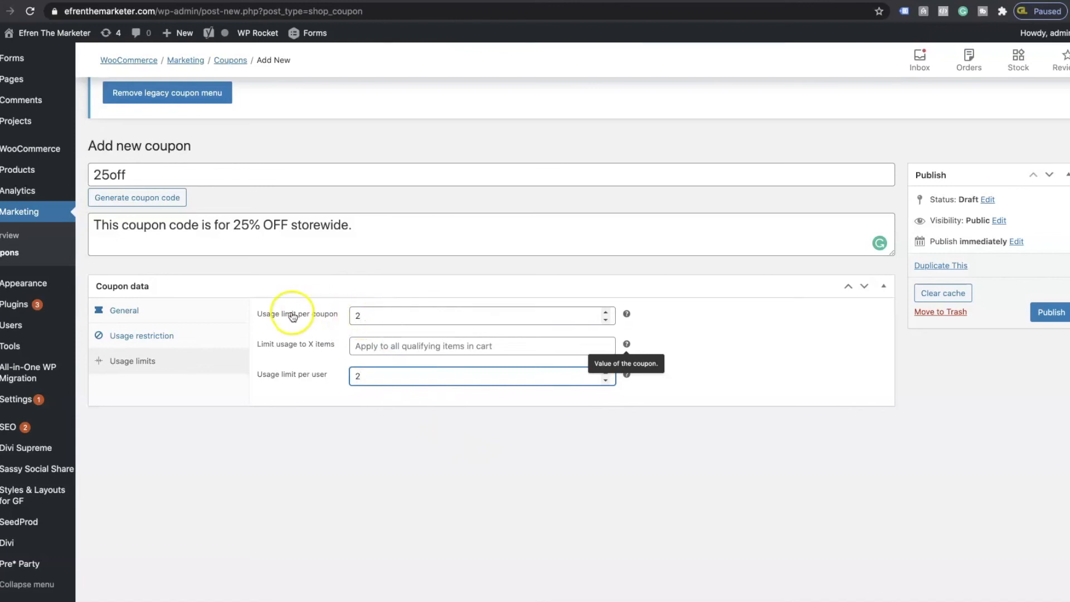
Change the usage limit per coupon to 100
left_click(374, 317)
key("BackSpace")
type("100")
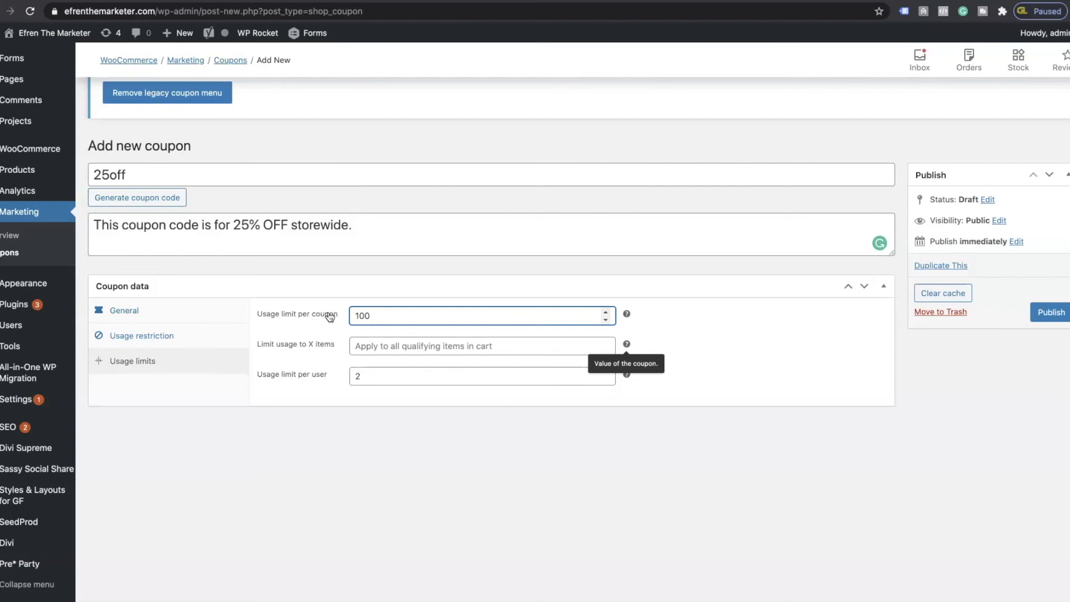
Clear the usage limit per user so that each user has unlimited usage
left_click(394, 374)
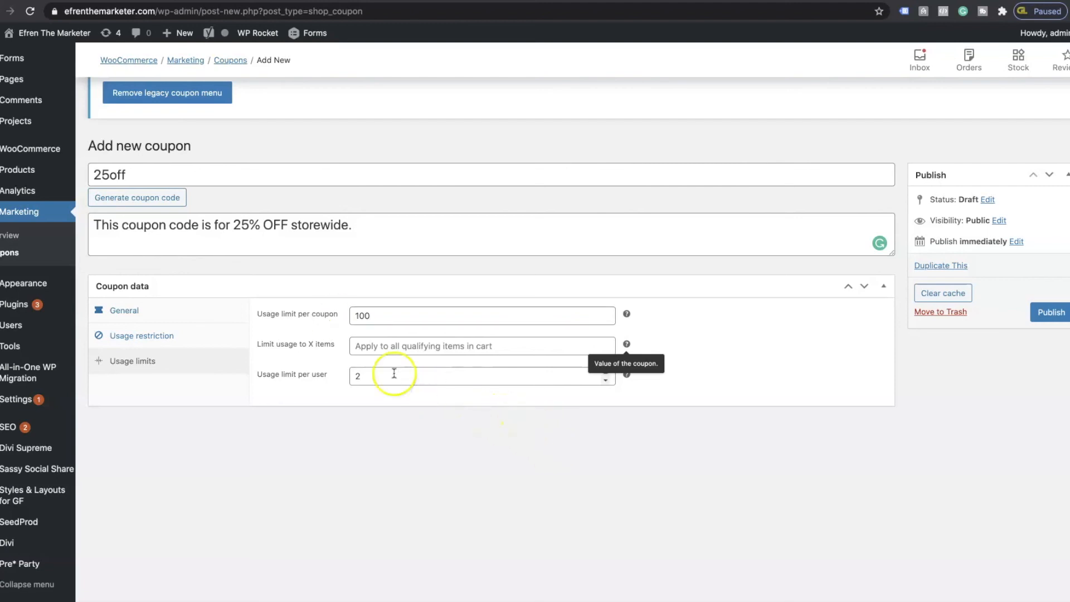
left_click(395, 375)
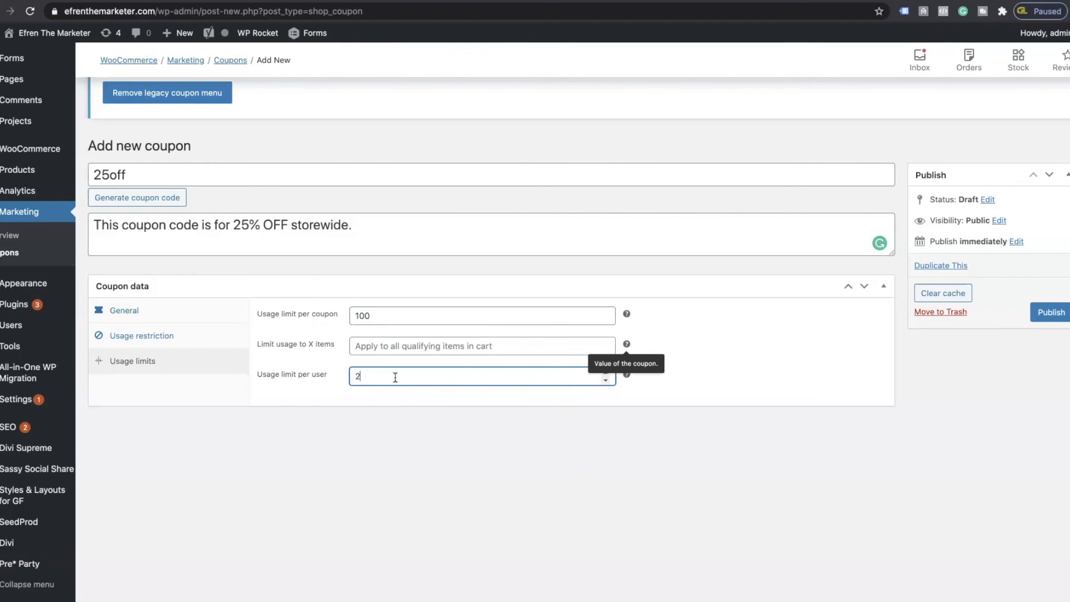
key("BackSpace")
left_click(666, 505)
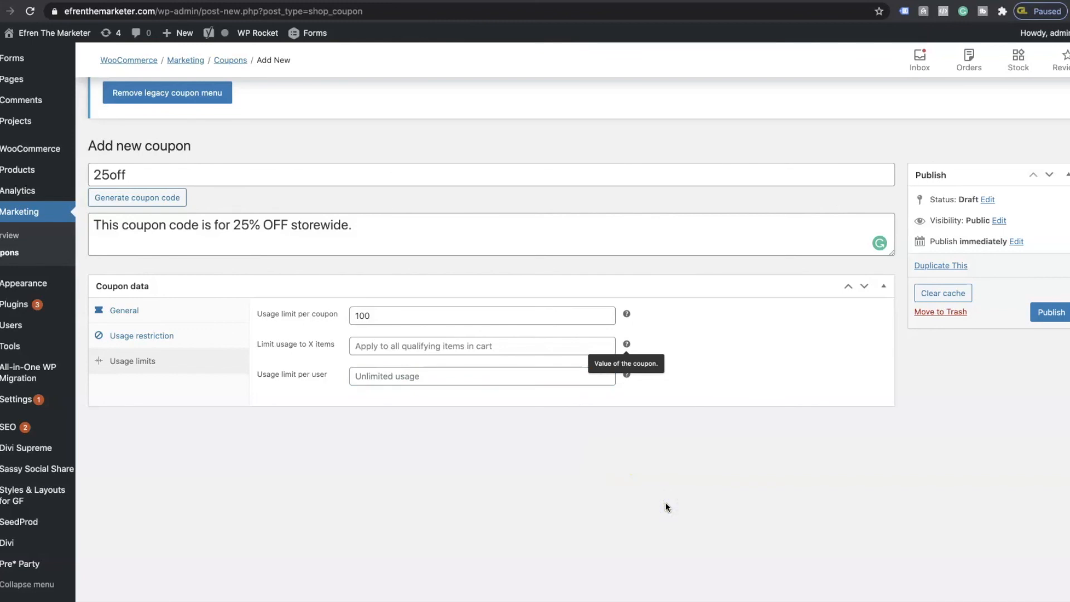